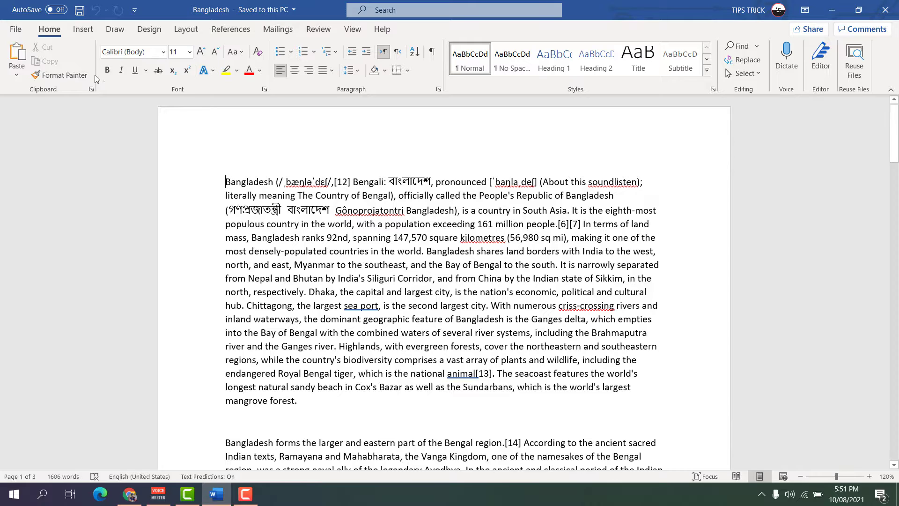
Insert page numbers at the top of the pages in the Plain Number 3 style and return to the body text
click(85, 29)
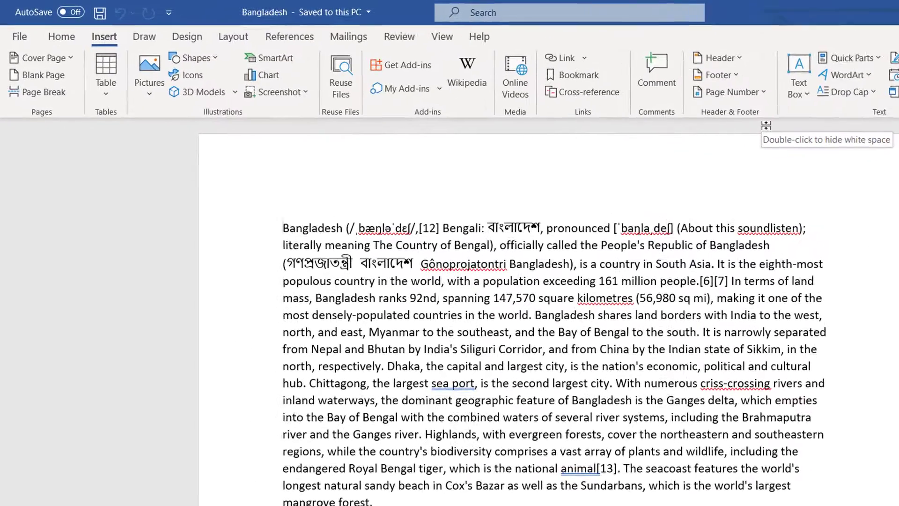
click(765, 94)
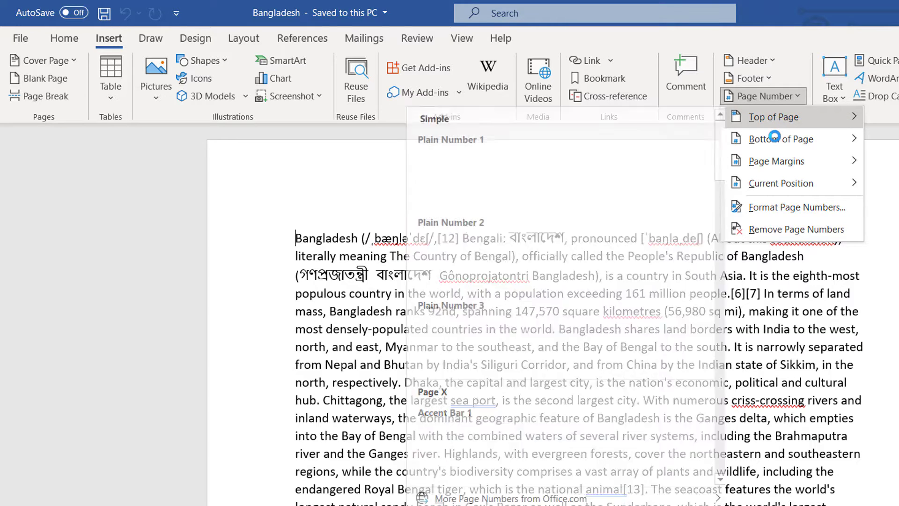
mouse_move(777, 184)
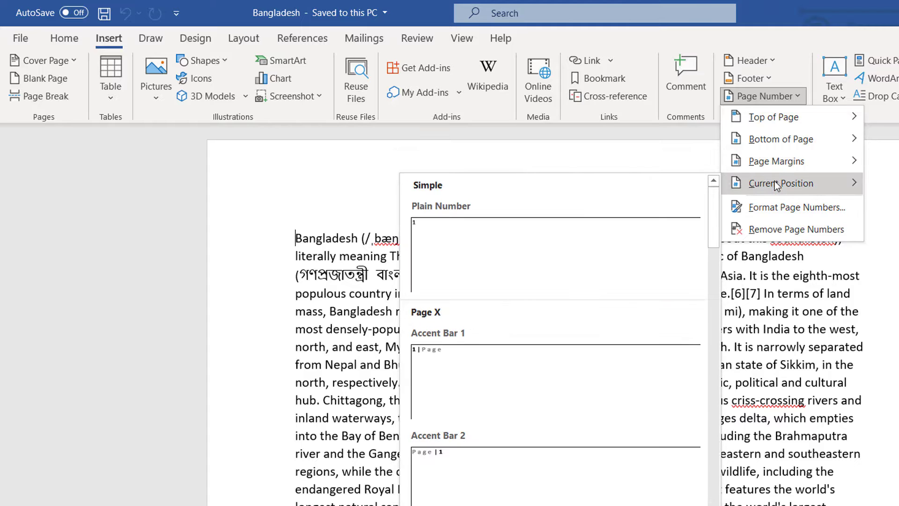
mouse_move(777, 117)
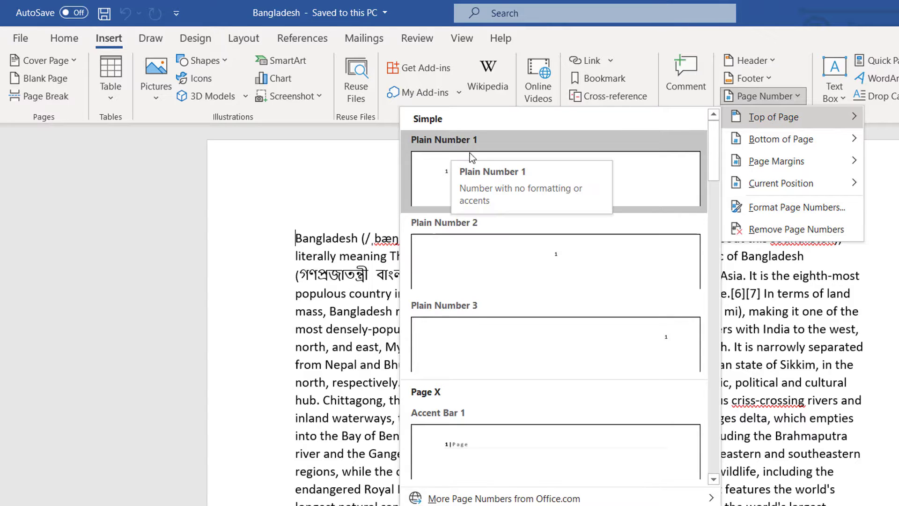
scroll(475, 281, down, 6)
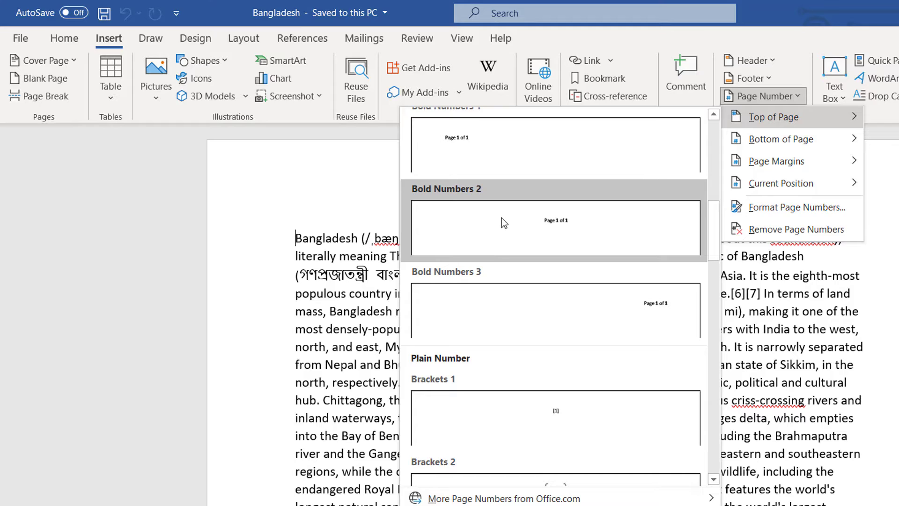
scroll(502, 218, up, 4)
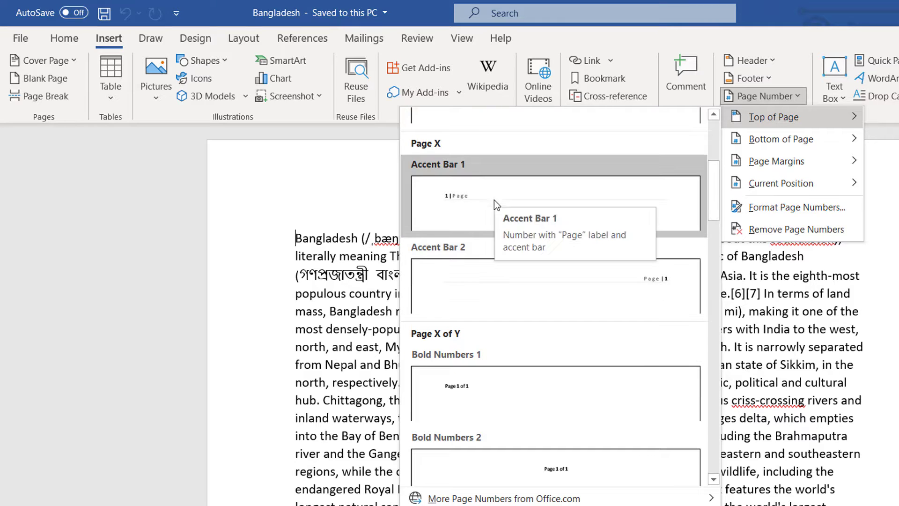
scroll(471, 347, down, 6)
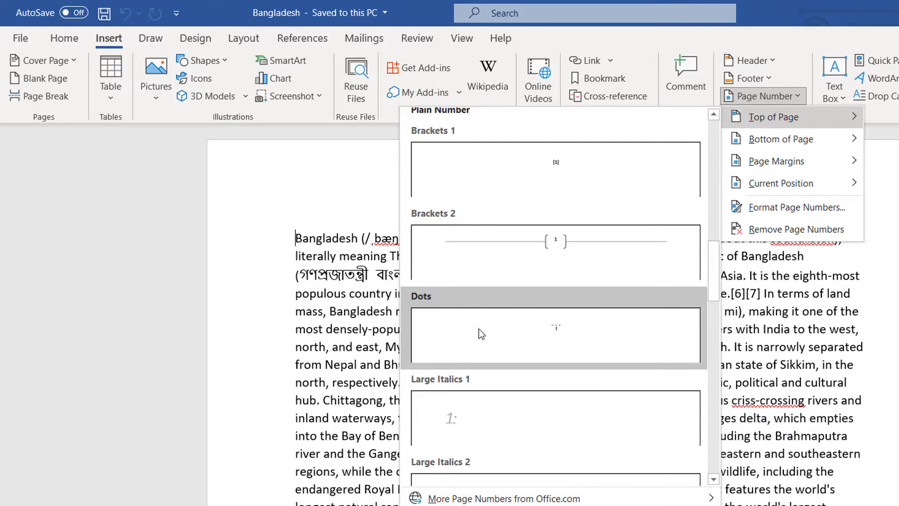
scroll(479, 329, down, 6)
scroll(478, 328, up, 15)
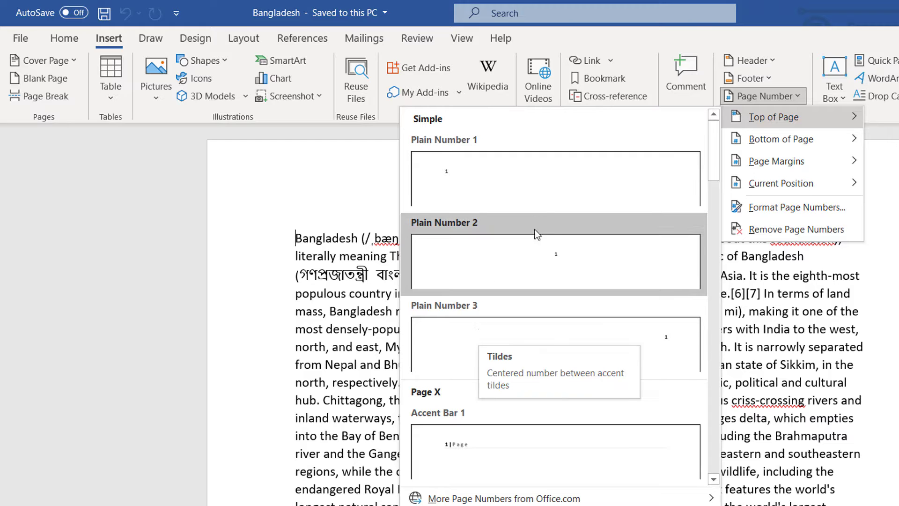
click(464, 329)
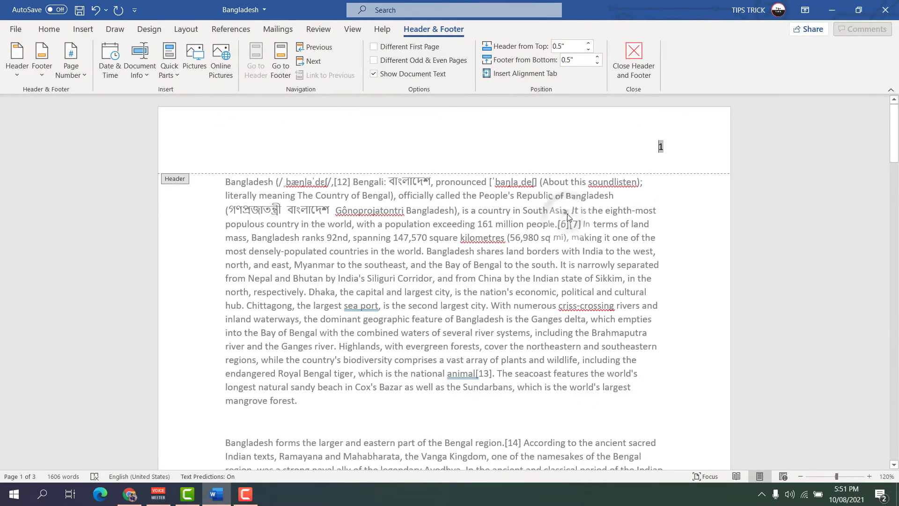
triple_click(567, 213)
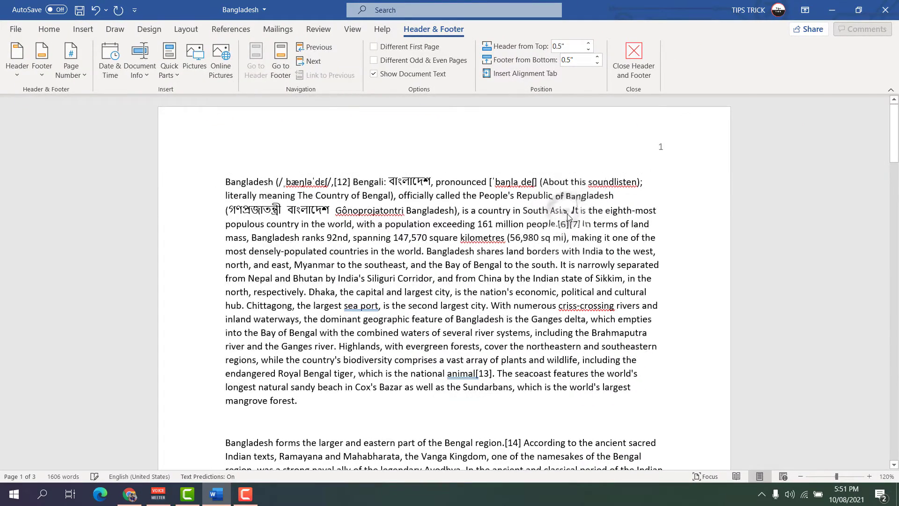
click(523, 237)
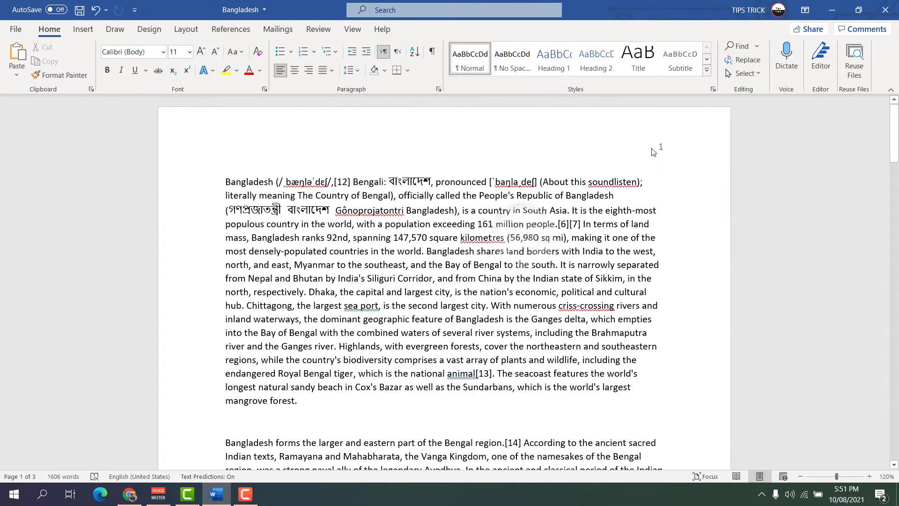
Enable a different first page for the header to hide the page number on page 1, and return to the body text
mouse_move(898, 132)
mouse_down()
mouse_move(898, 360)
mouse_move(897, 130)
mouse_up()
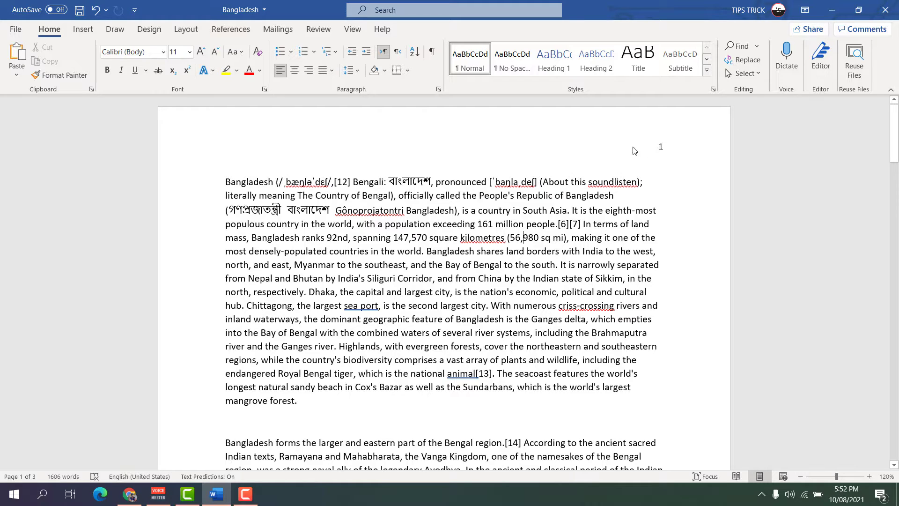
drag(894, 133, 898, 71)
double_click(659, 148)
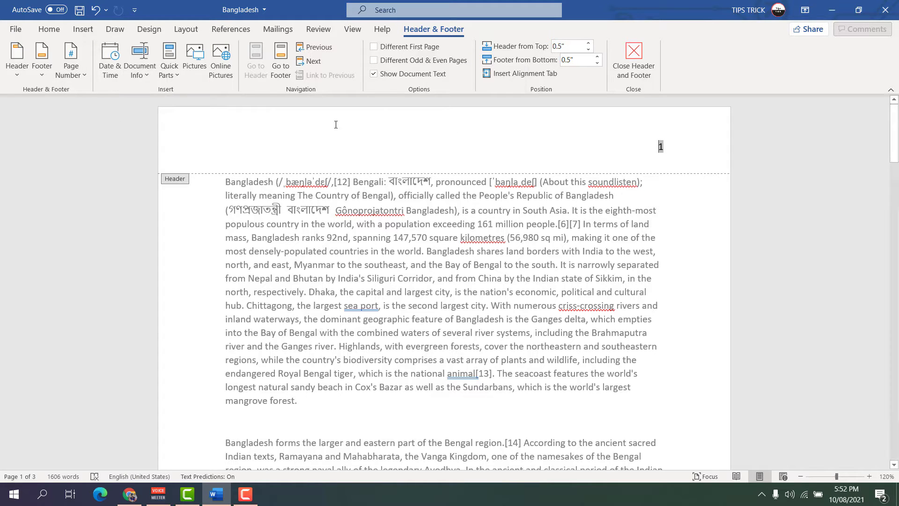
click(373, 46)
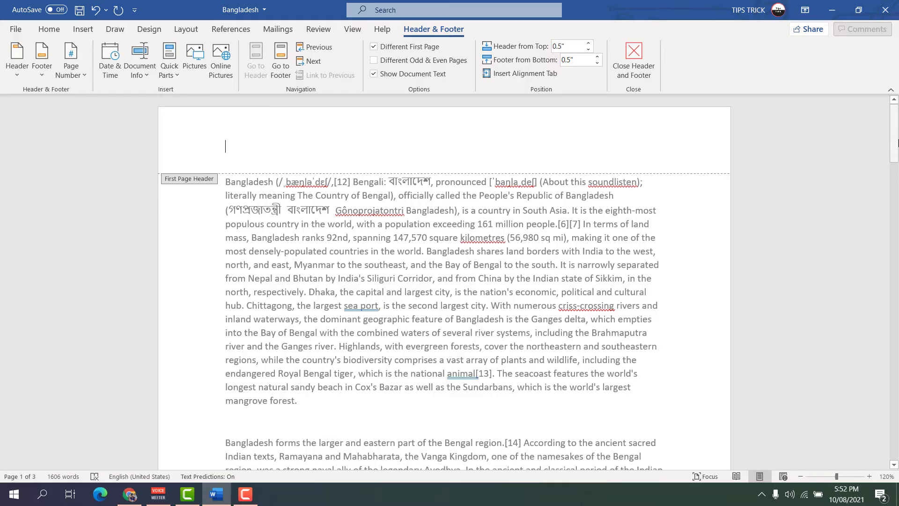
drag(896, 140, 860, 339)
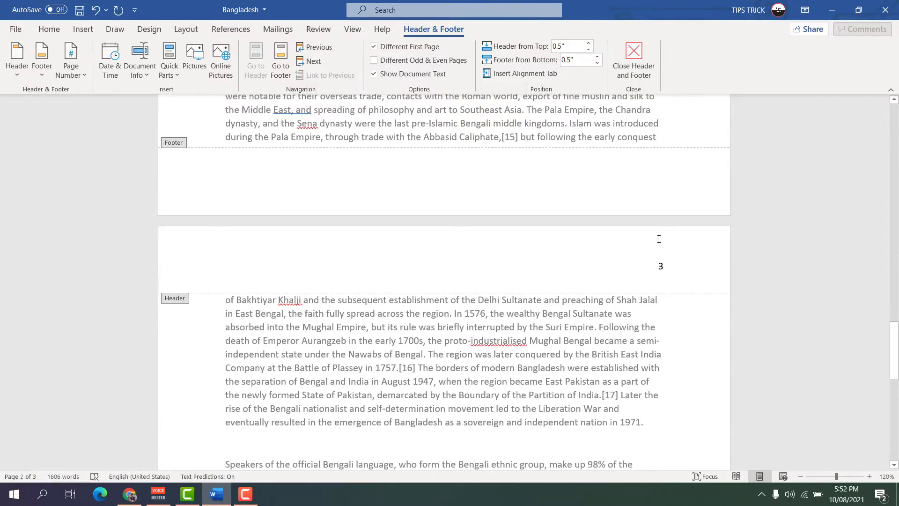
double_click(483, 356)
Add a blank page after the last paragraph of the document
scroll(482, 355, down, 10)
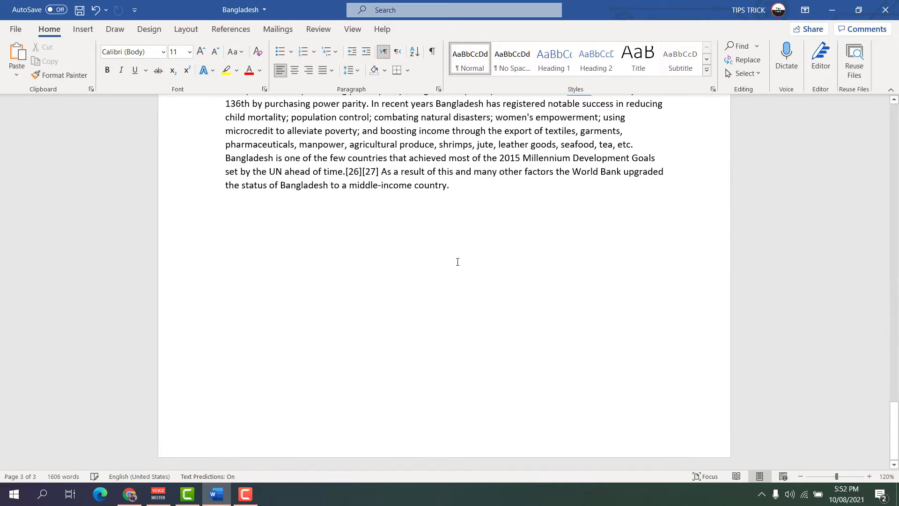
click(83, 29)
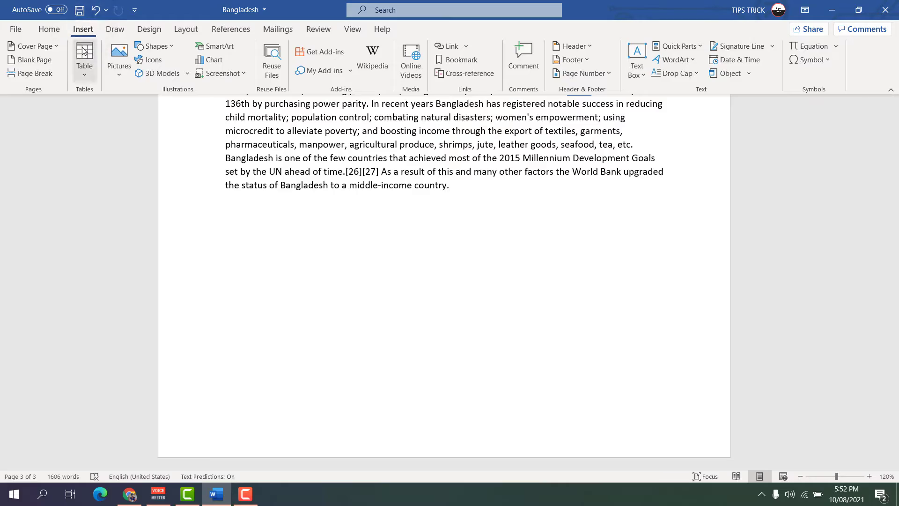
click(41, 60)
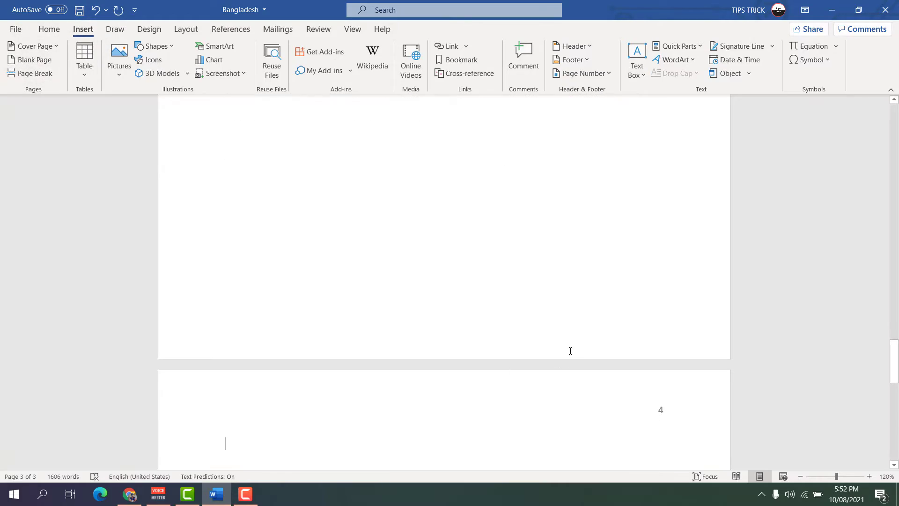
Examine the page numbers in the headers across all pages of the document
scroll(568, 351, up, 15)
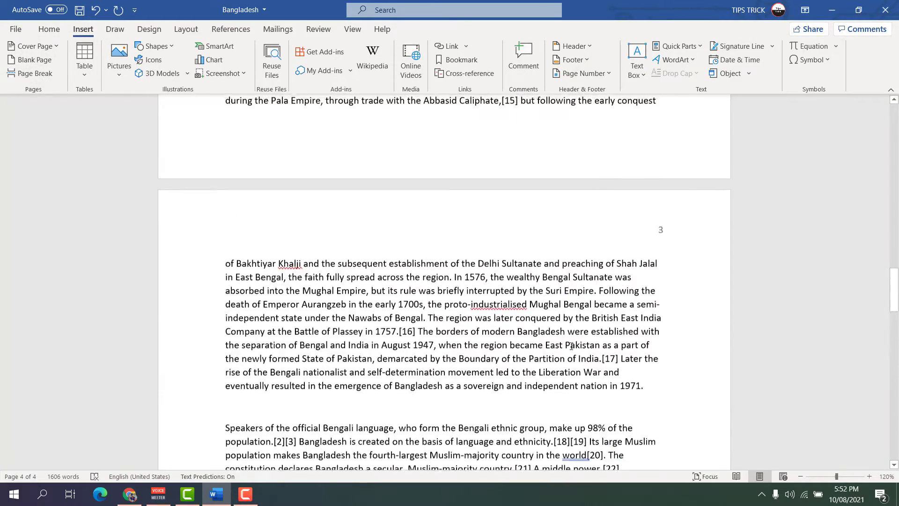
scroll(570, 346, up, 20)
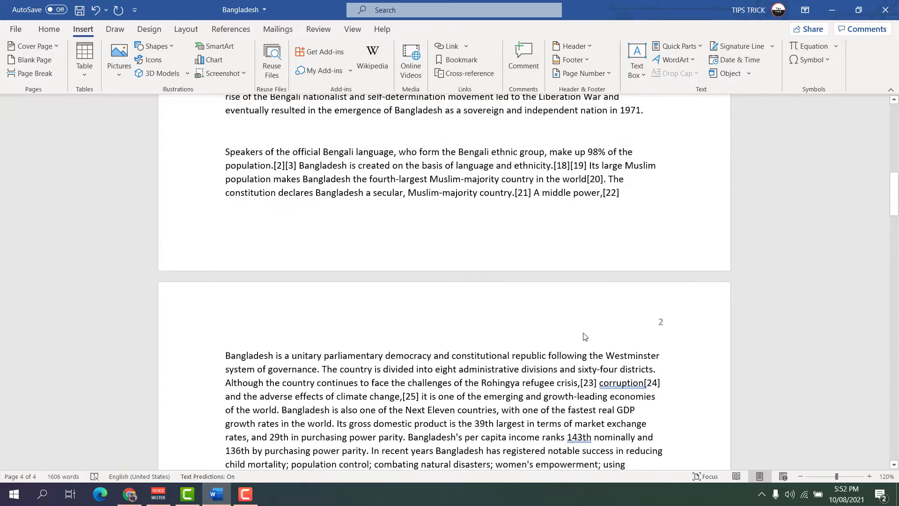
scroll(585, 338, down, 20)
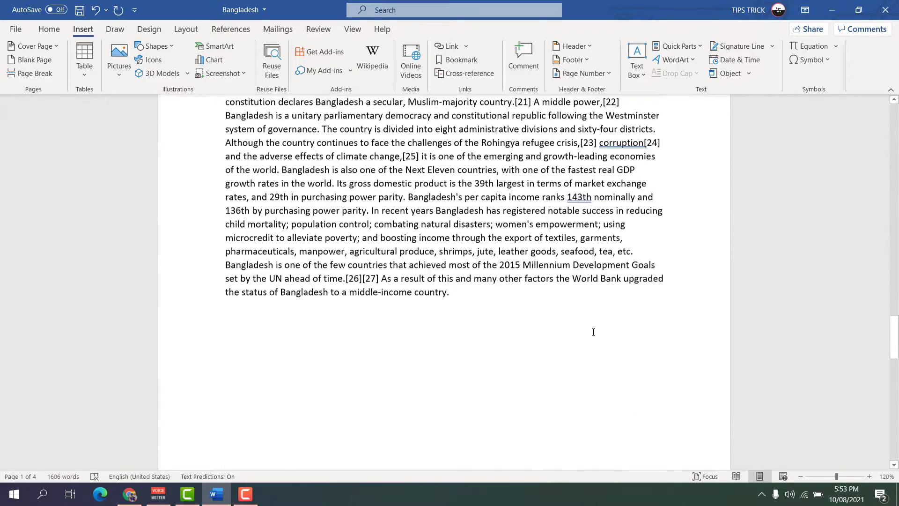
scroll(633, 364, down, 5)
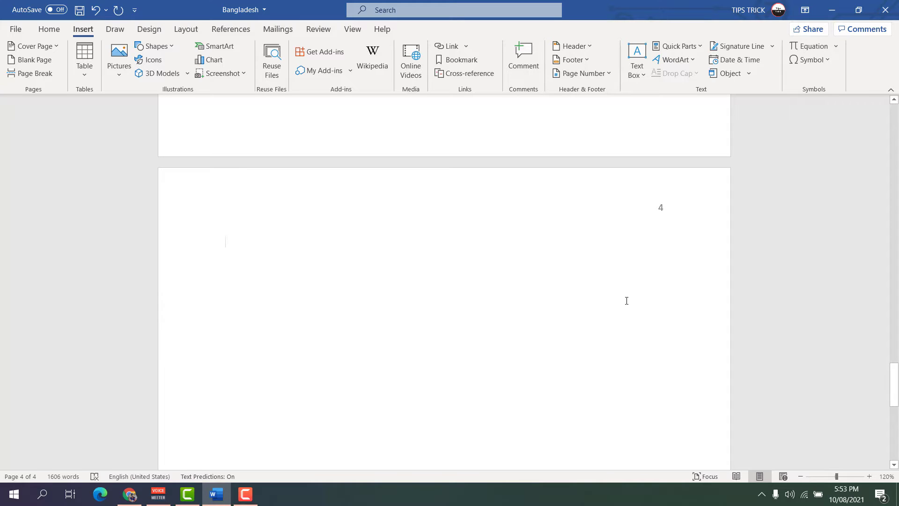
scroll(621, 305, up, 5)
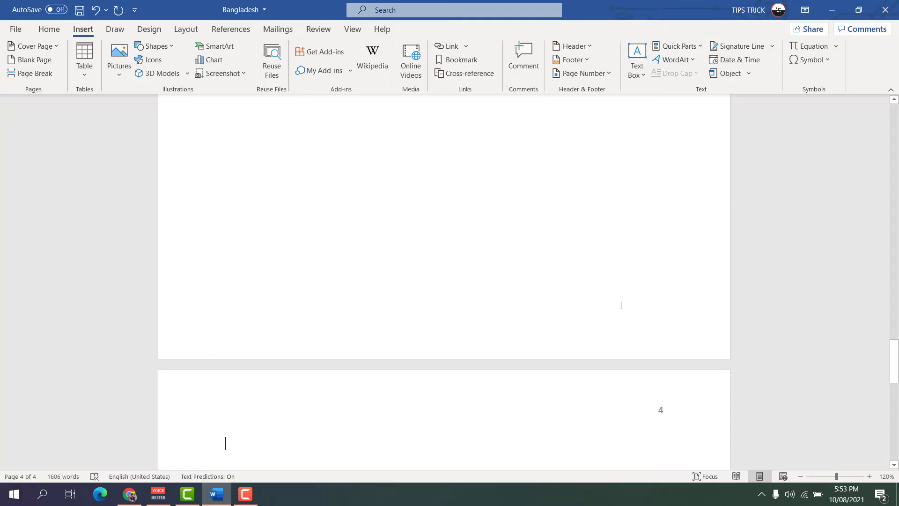
scroll(621, 305, up, 11)
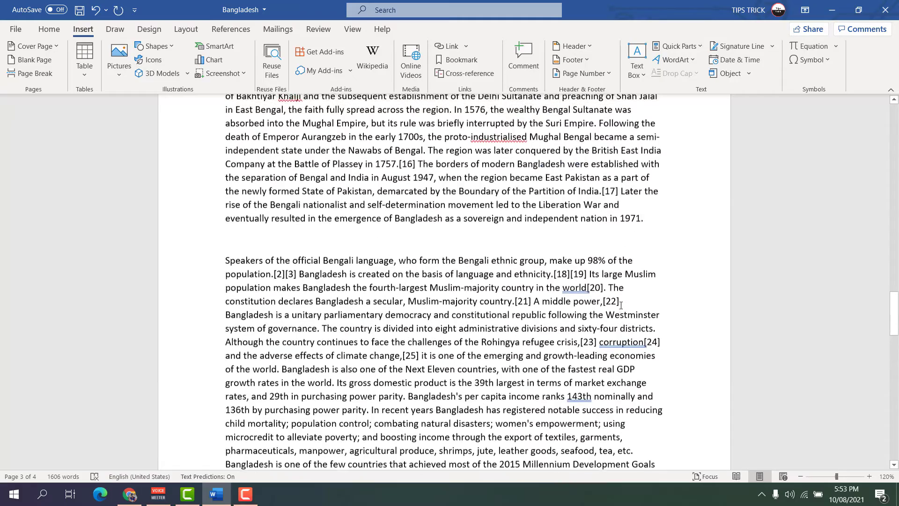
scroll(621, 306, up, 6)
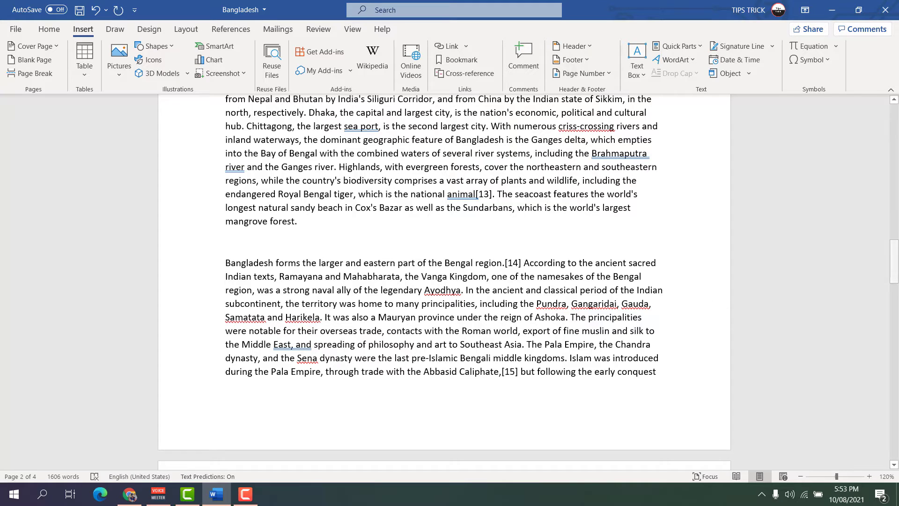
Insert a Next Page section break before "of Bakhtiyar Khalji" at the start of page 3
drag(894, 261, 897, 301)
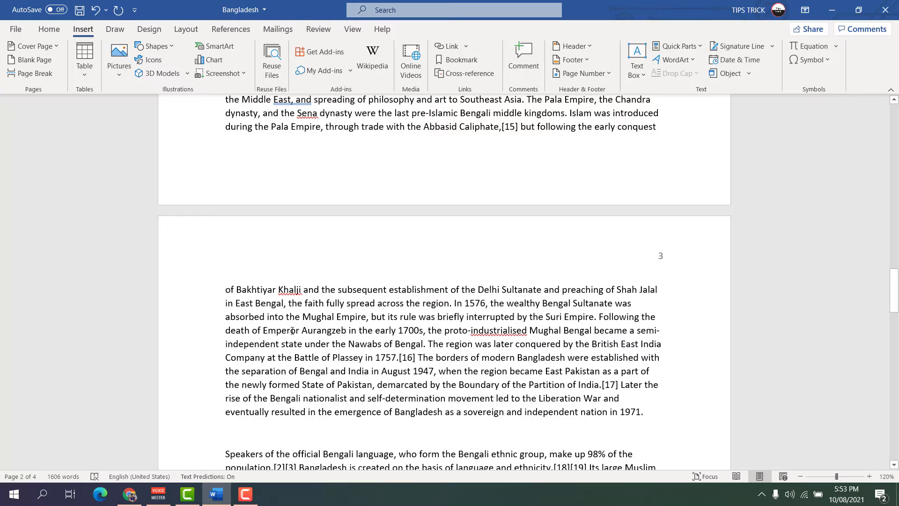
click(223, 285)
click(181, 30)
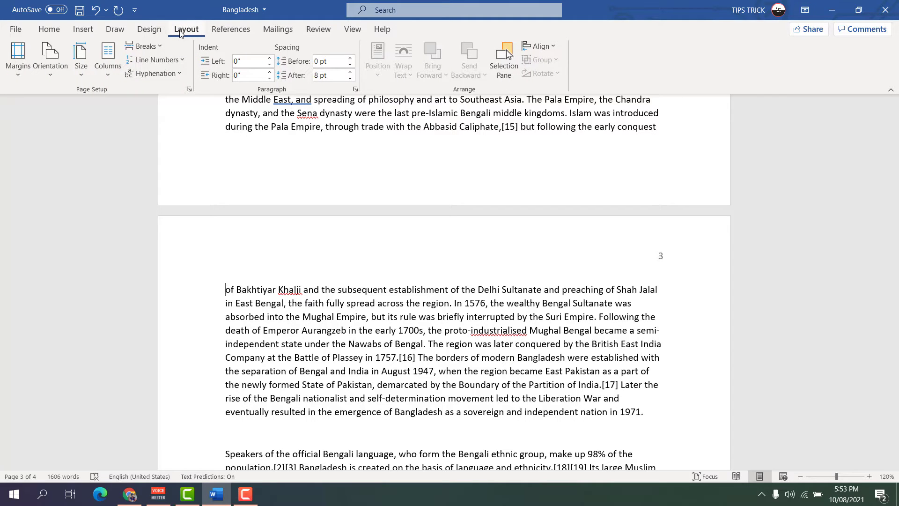
click(162, 48)
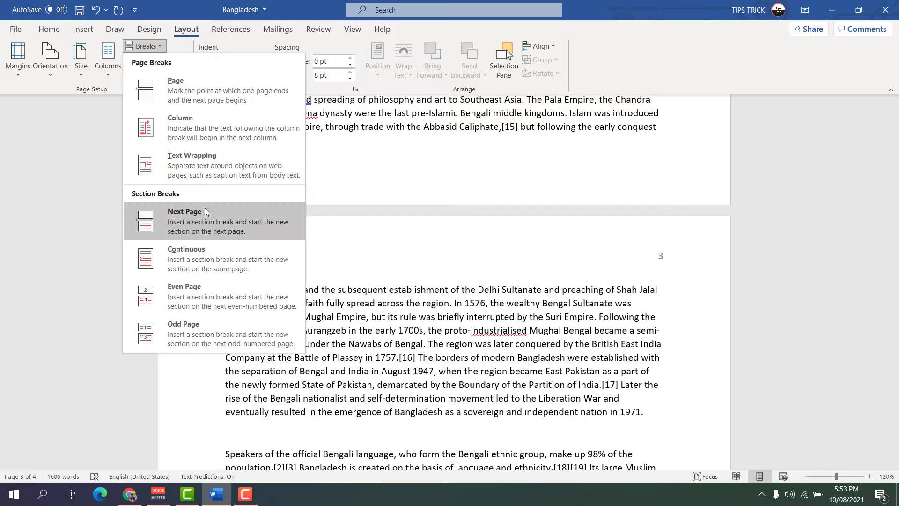
click(204, 220)
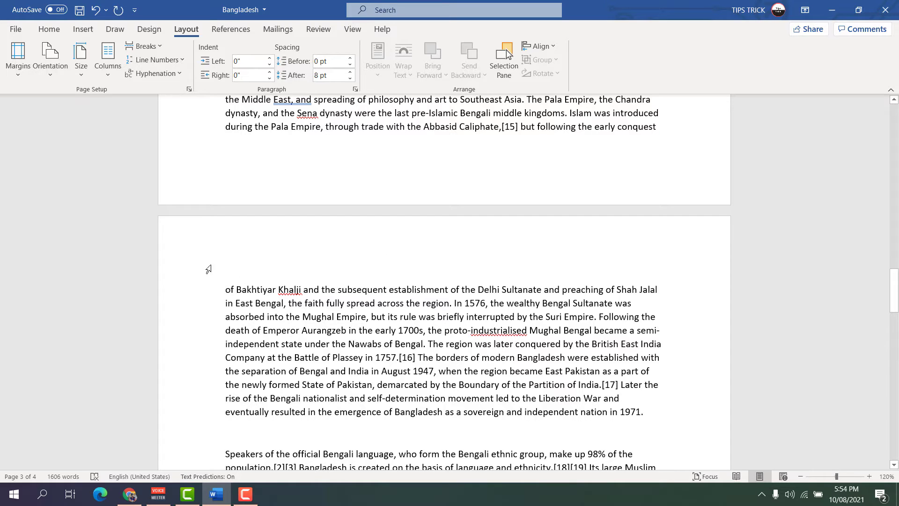
Set the new section's page numbering to start at 1 and check its following pages
click(84, 29)
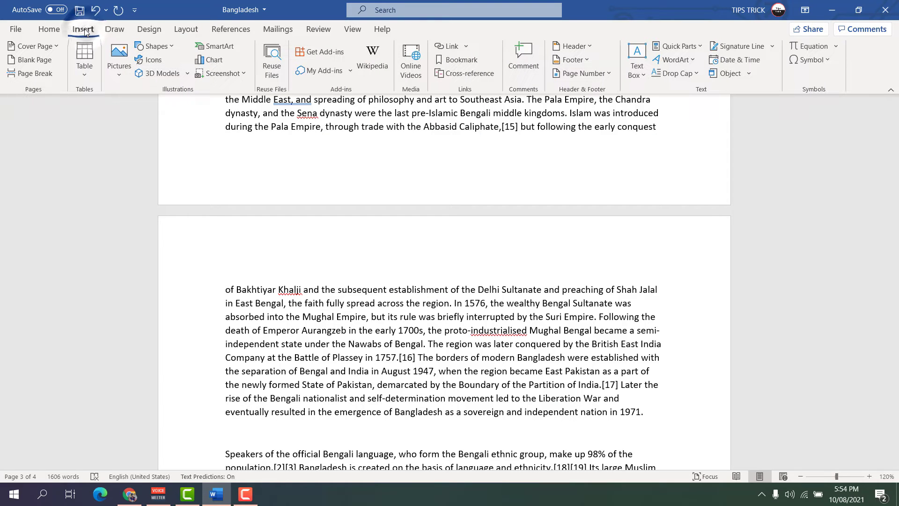
click(608, 73)
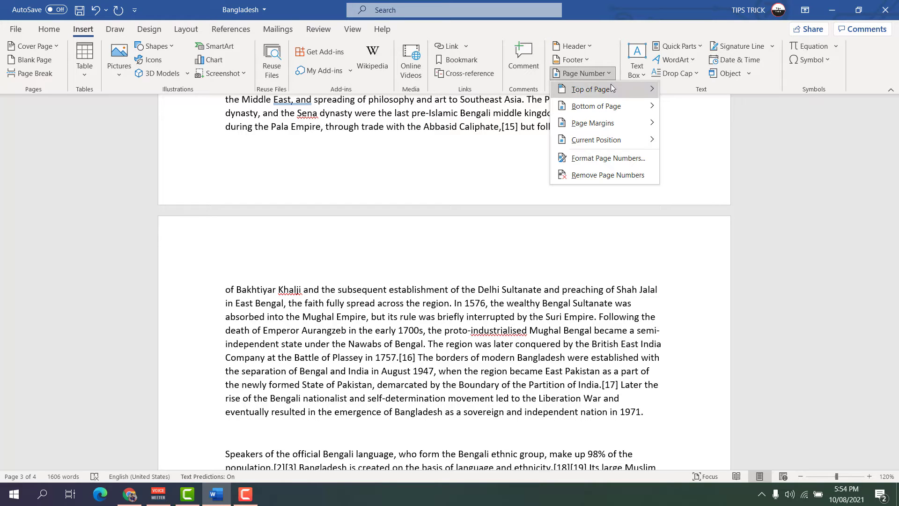
click(607, 158)
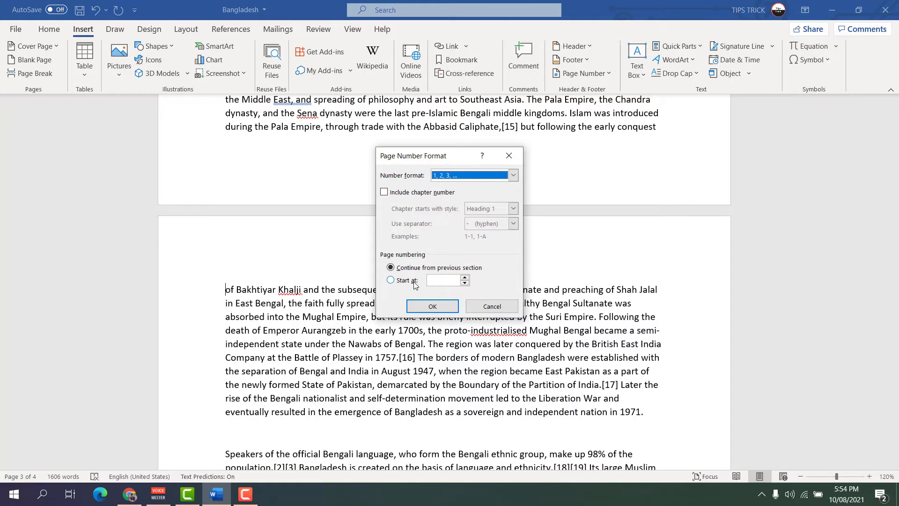
click(391, 280)
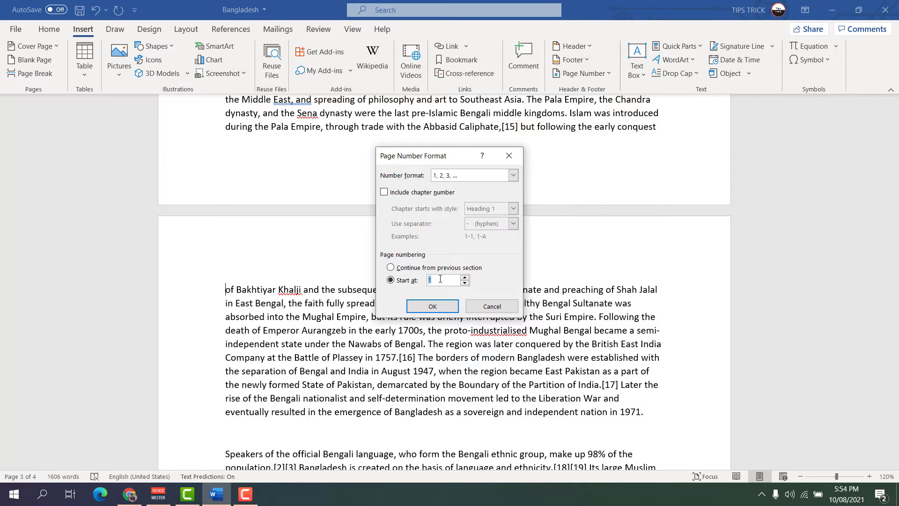
click(440, 279)
click(432, 306)
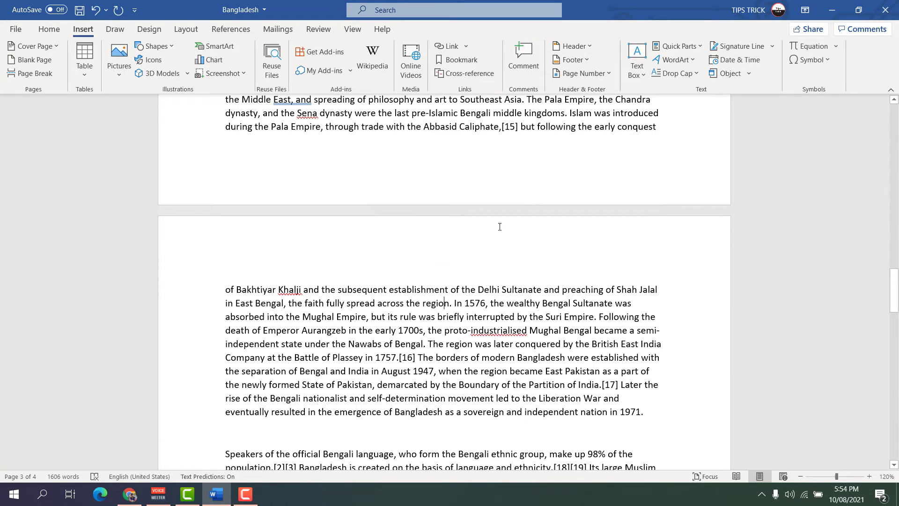
scroll(501, 280, down, 14)
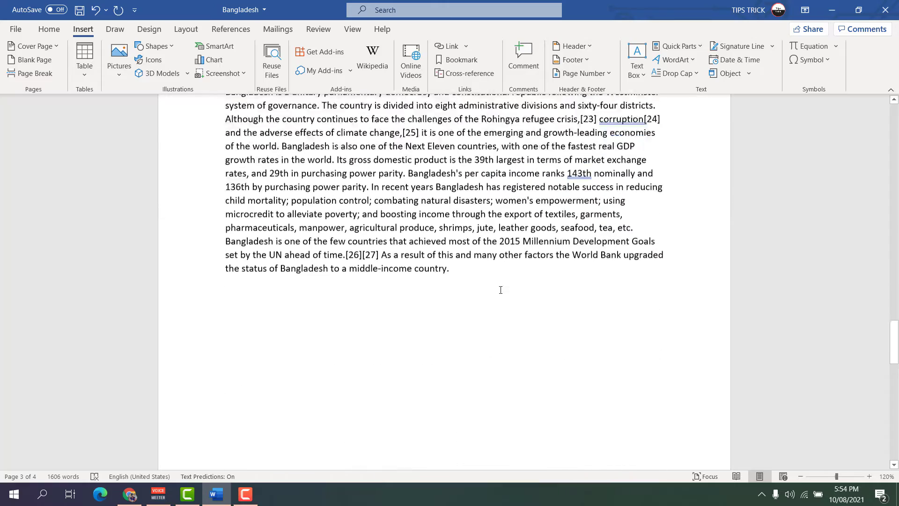
Turn off Different First Page for the header of section 2 and check the page numbers back to the document's first page
scroll(501, 294, up, 1)
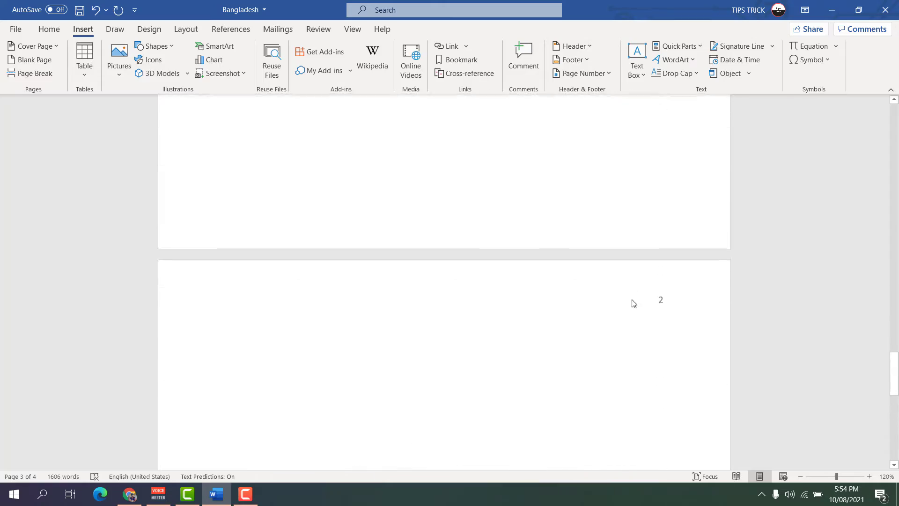
scroll(632, 304, up, 15)
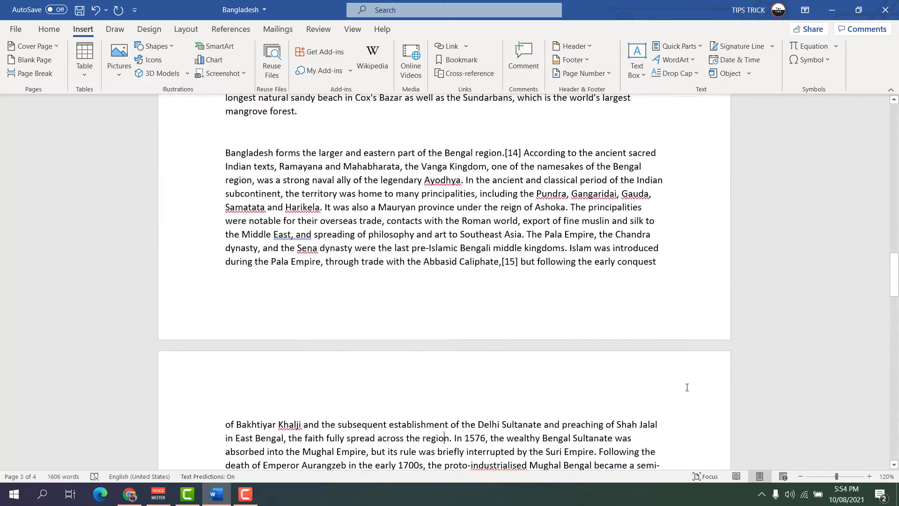
scroll(684, 384, down, 12)
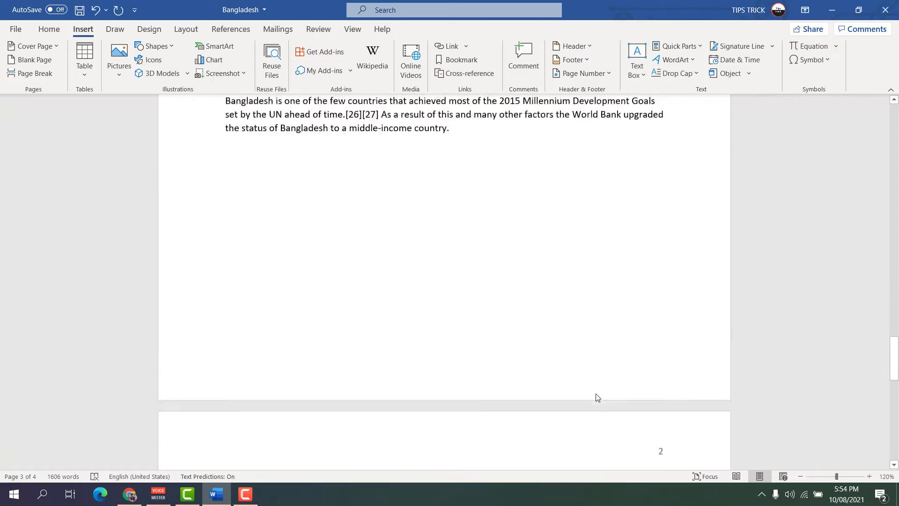
scroll(609, 389, down, 3)
scroll(617, 379, up, 20)
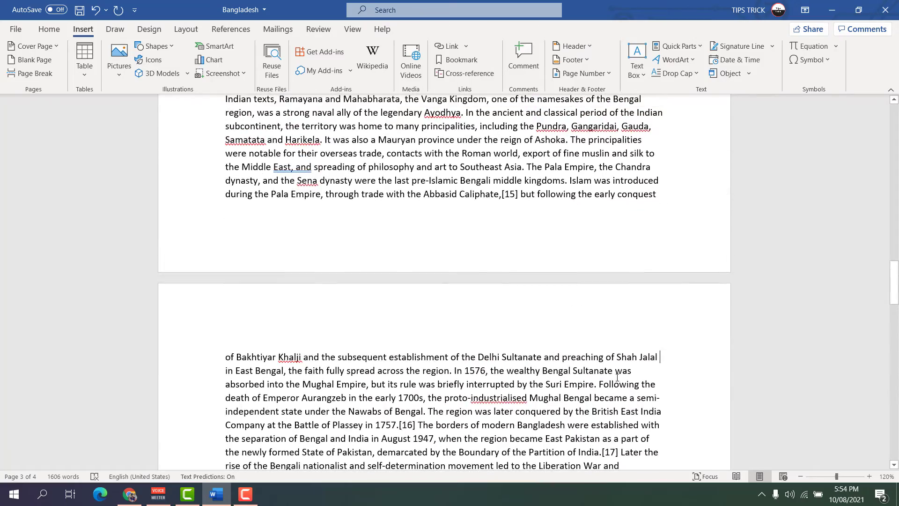
double_click(328, 308)
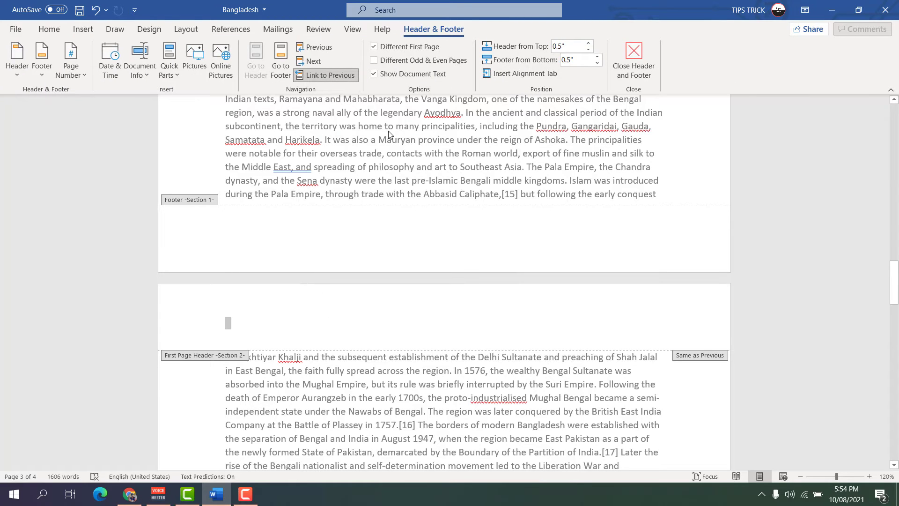
click(373, 47)
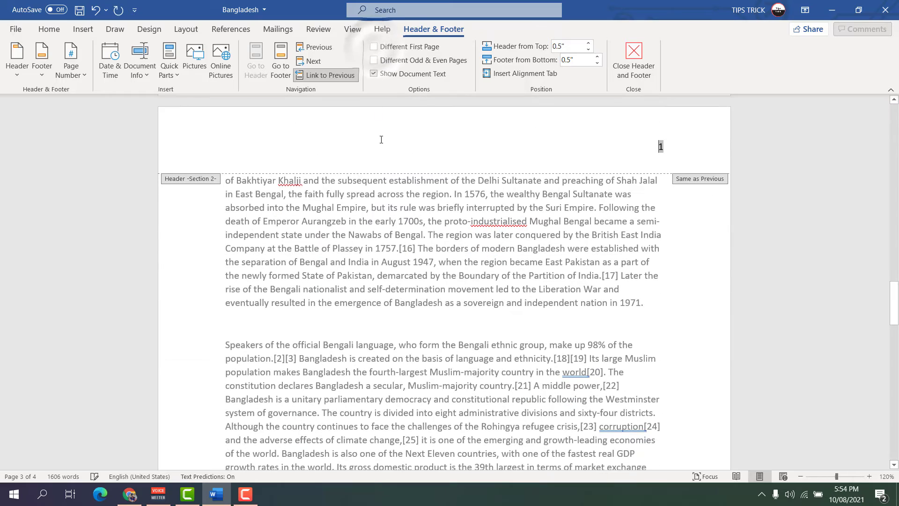
double_click(453, 290)
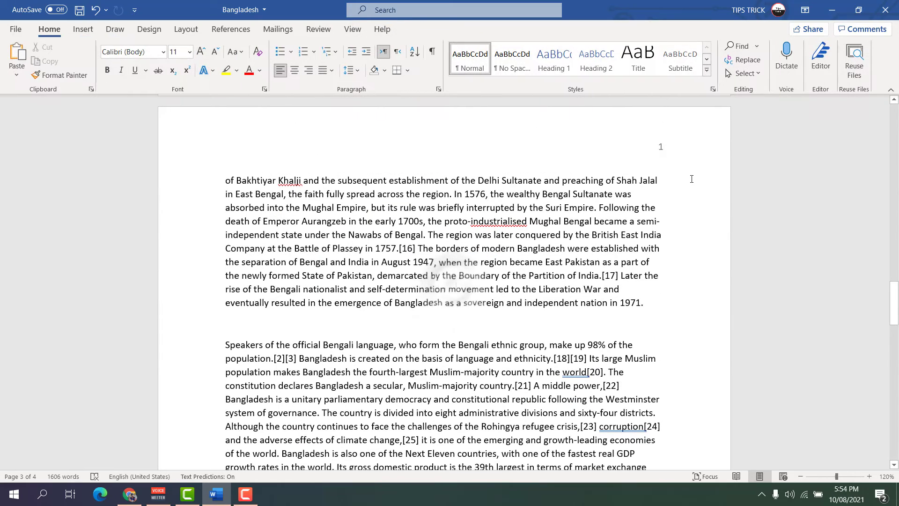
scroll(642, 156, up, 4)
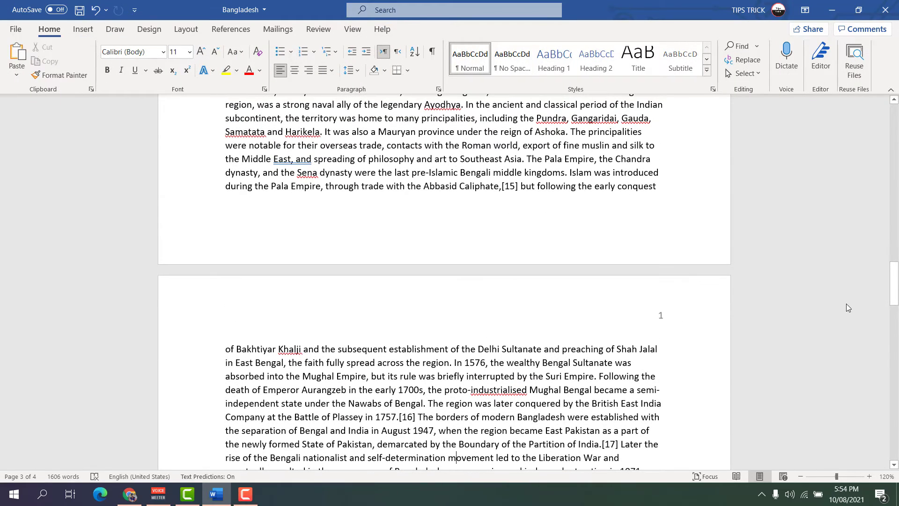
key(ctrl+Home)
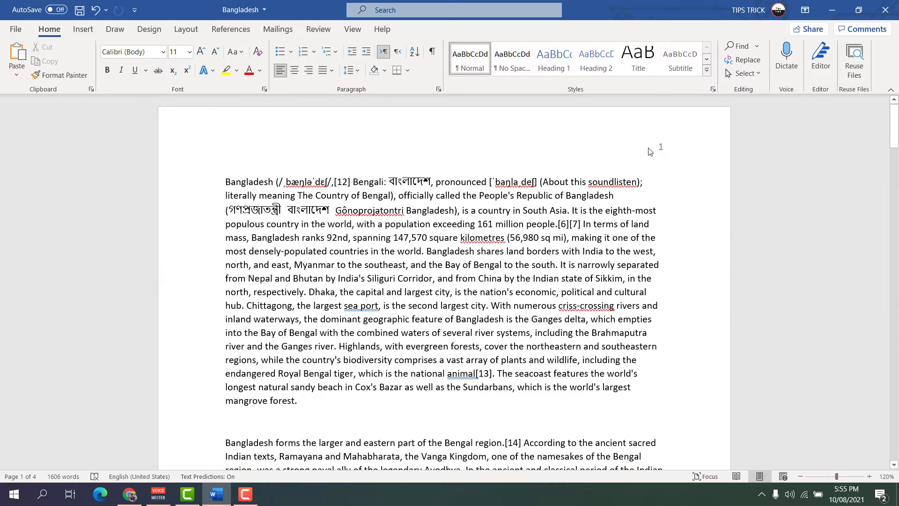
Insert a page break on the blank last page and check the number in the added page's header
drag(894, 135, 894, 407)
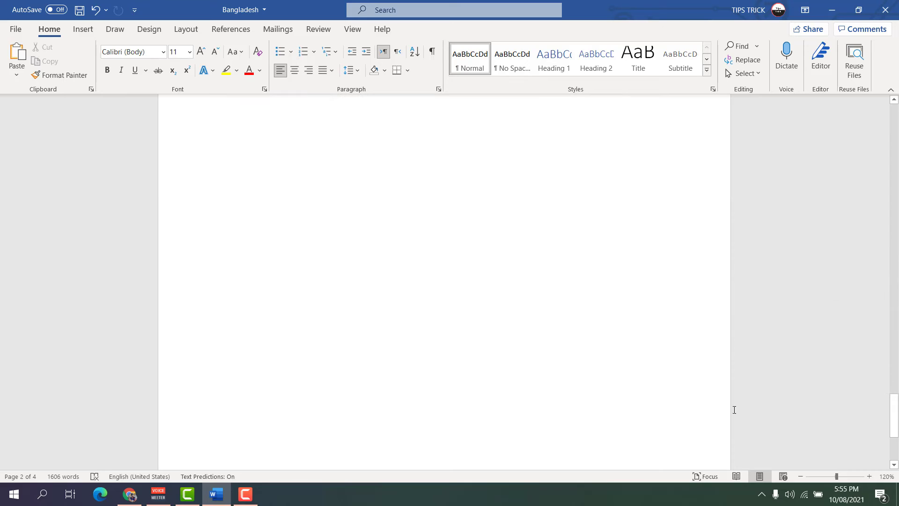
click(407, 353)
click(83, 29)
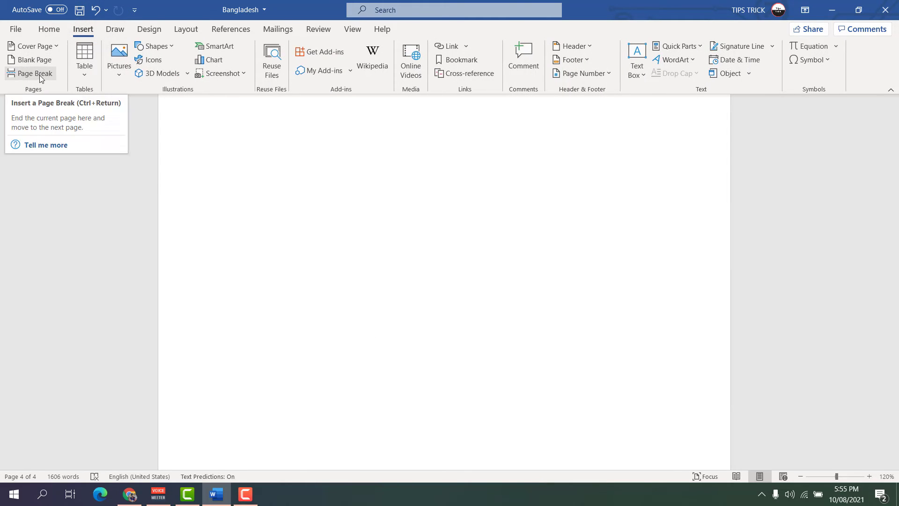
click(40, 74)
scroll(705, 359, down, 3)
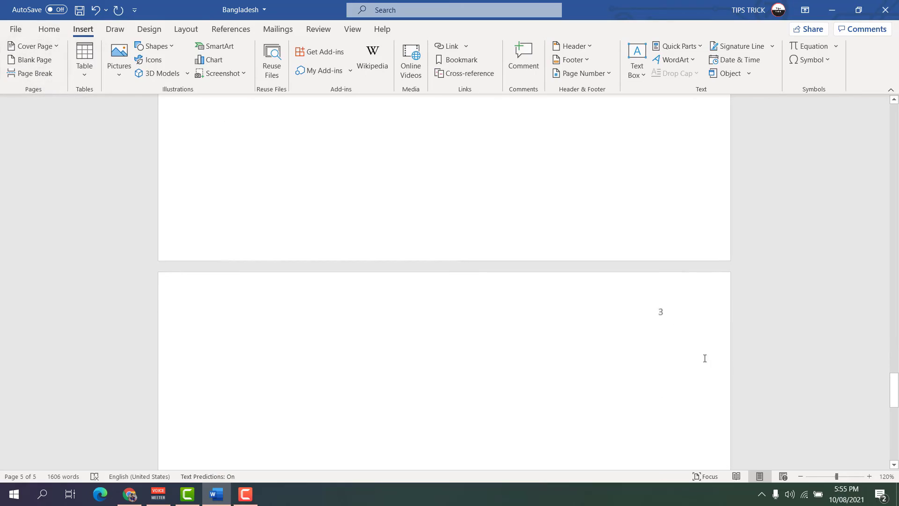
Remove the page numbers from the document, starting from its first page
drag(894, 374, 896, 116)
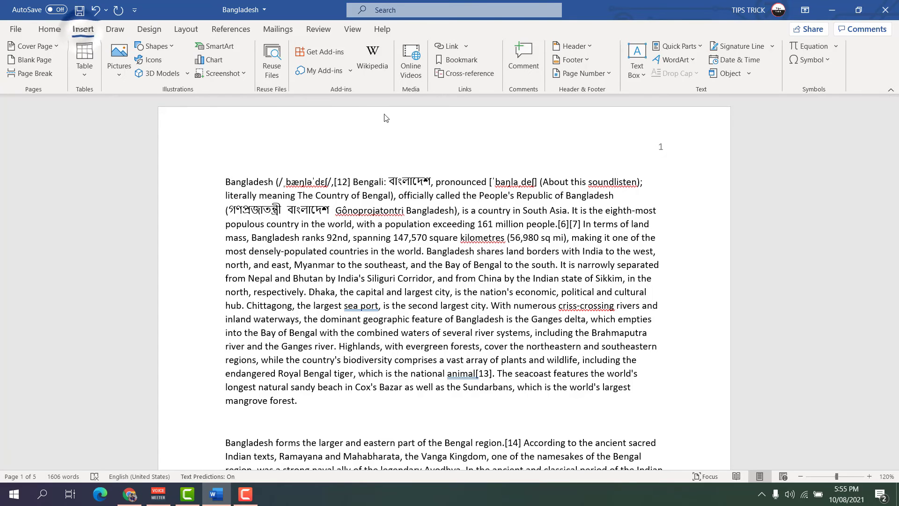
click(613, 76)
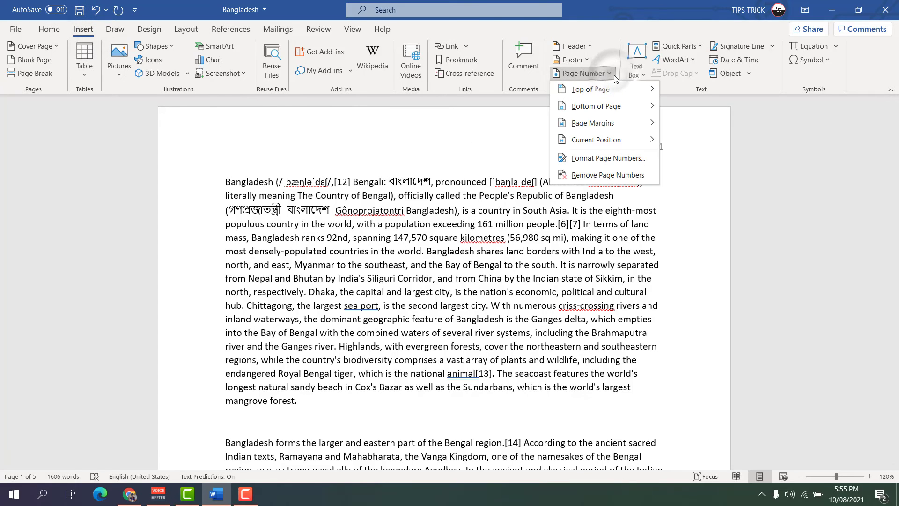
click(613, 175)
drag(895, 112, 555, 255)
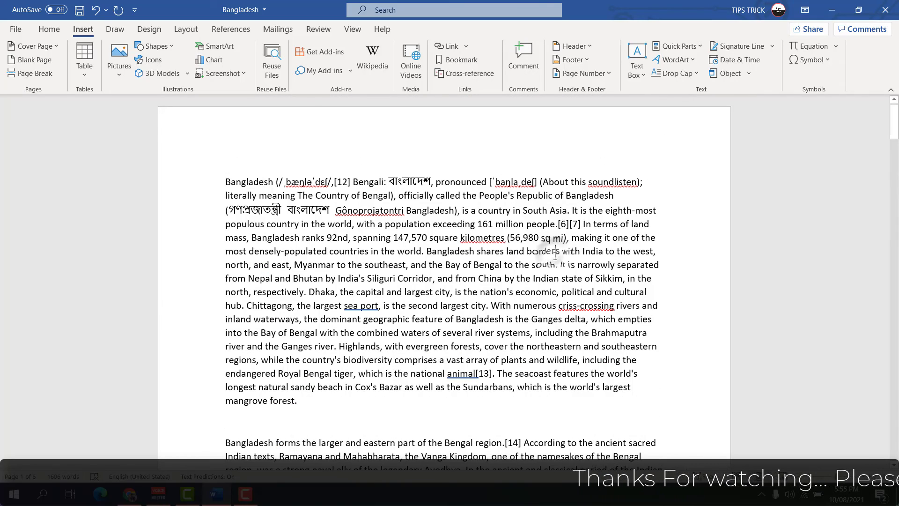